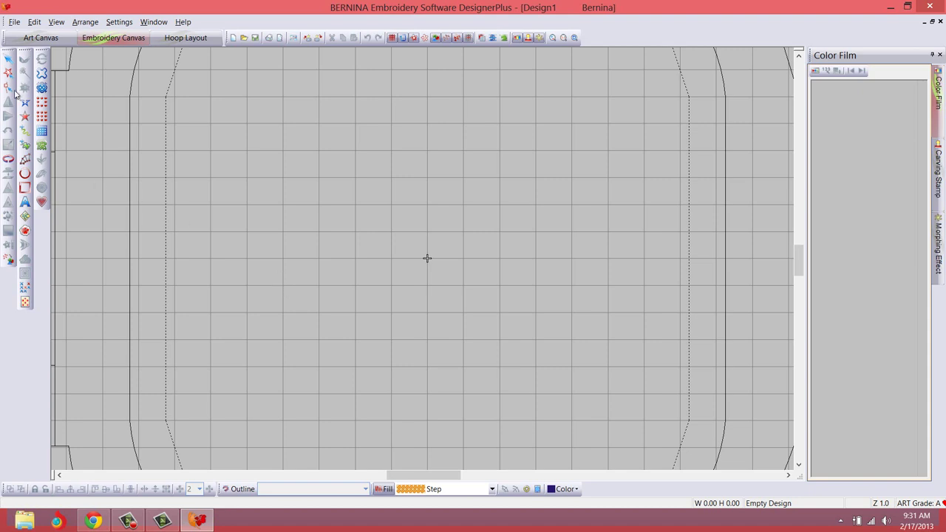
Step: Switch to the Art Canvas and toggle between the Object Manager and Hints dockers
click(50, 42)
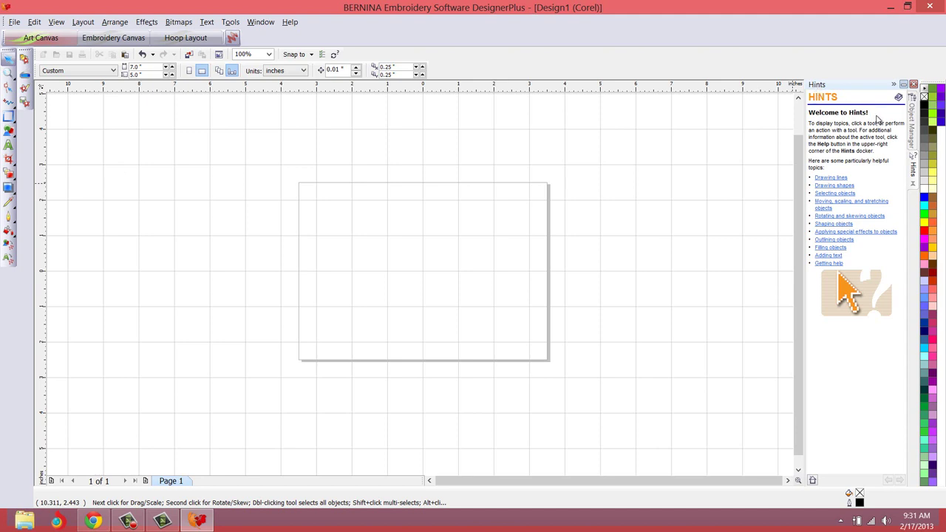
click(913, 127)
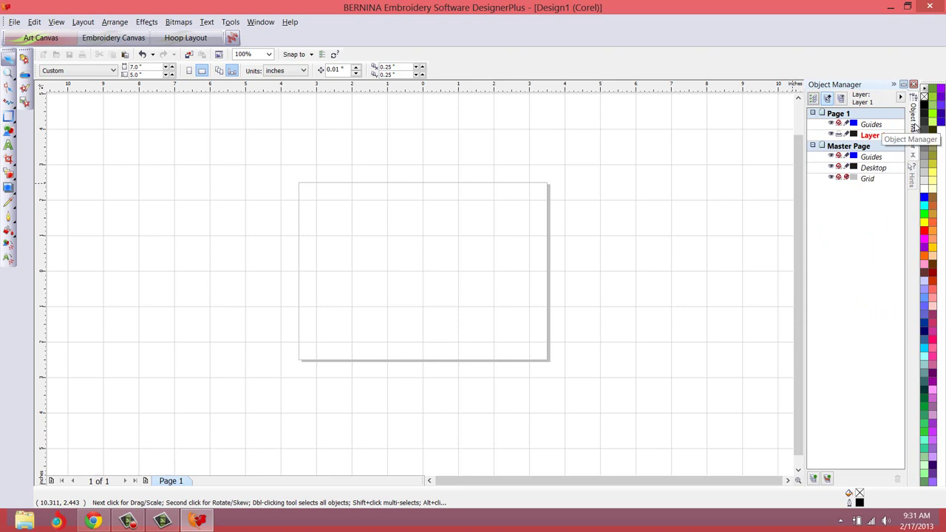
click(915, 177)
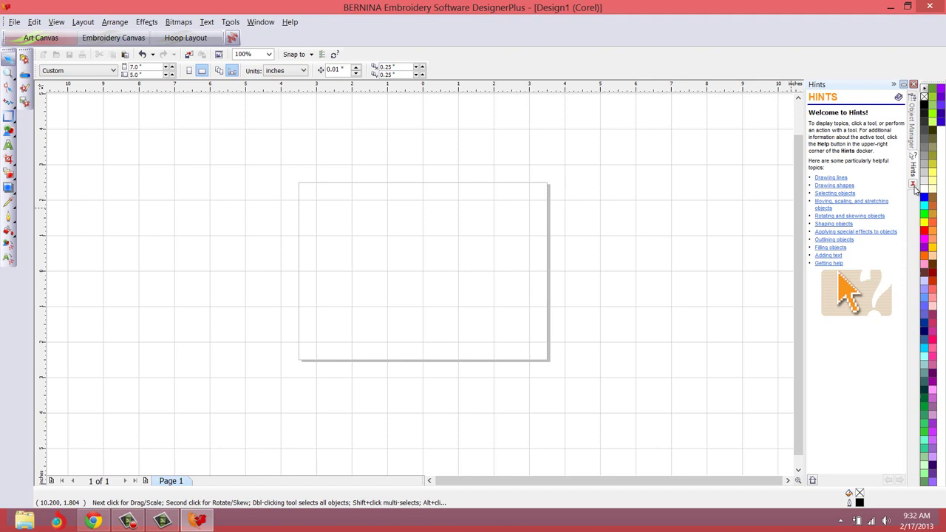
Step: Close the Hints docker and load the Contour and Insert Character dockers
click(914, 185)
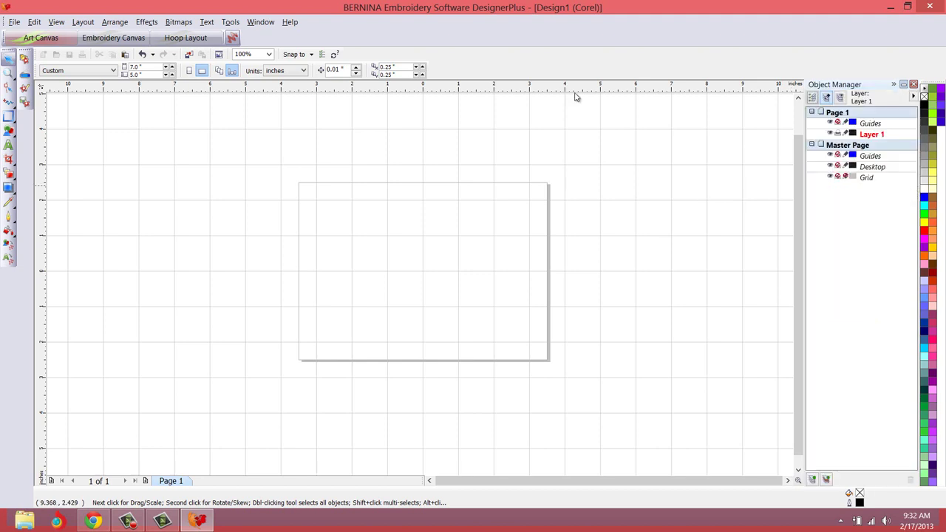
click(250, 27)
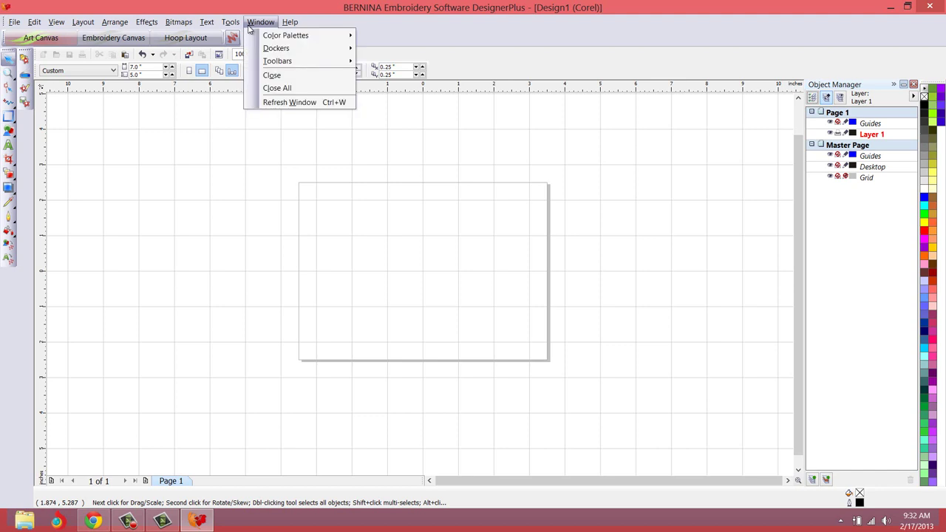
mouse_move(268, 51)
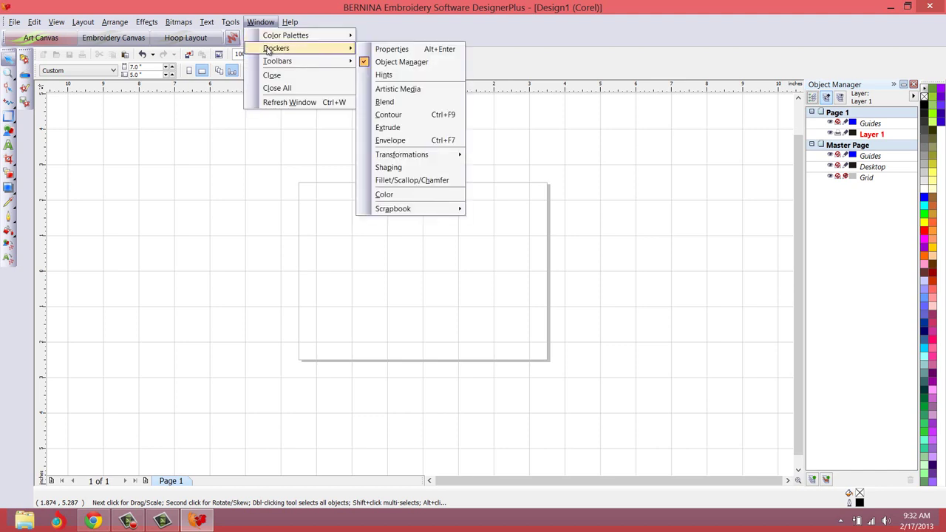
click(387, 115)
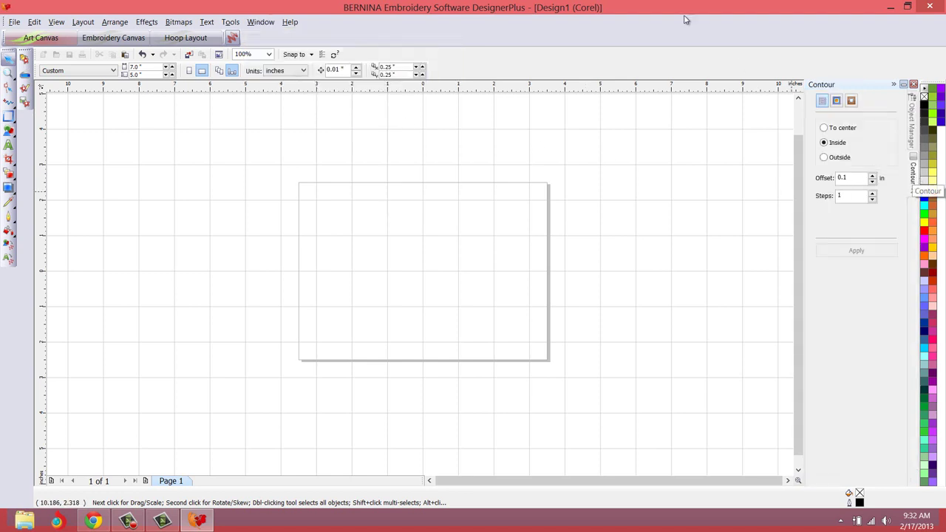
click(208, 22)
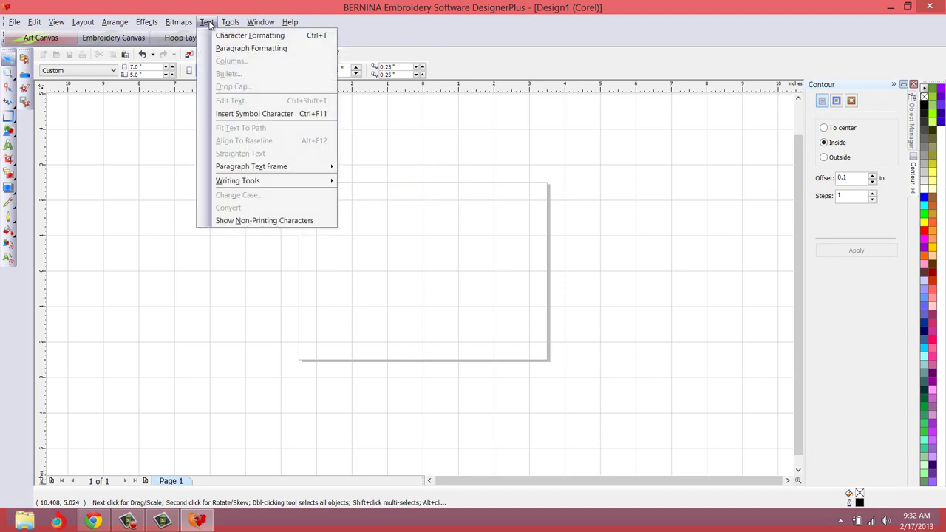
click(236, 115)
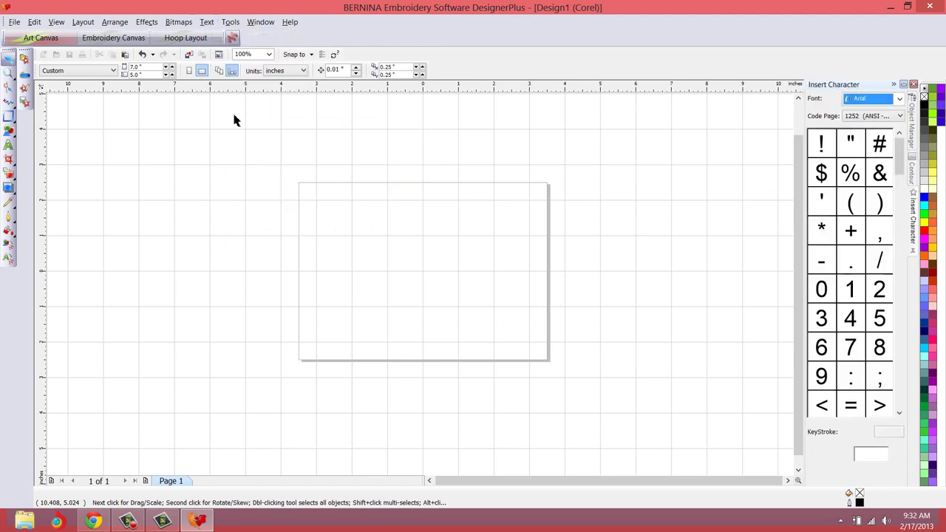
Step: Widen the docker panel and cycle through Object Manager, Contour and Insert Character tabs
drag(805, 231, 744, 236)
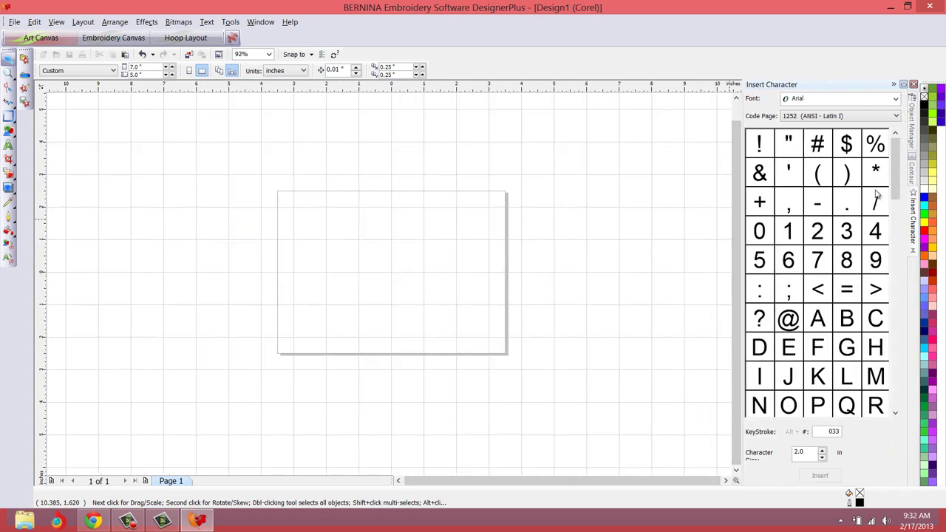
click(915, 141)
click(913, 178)
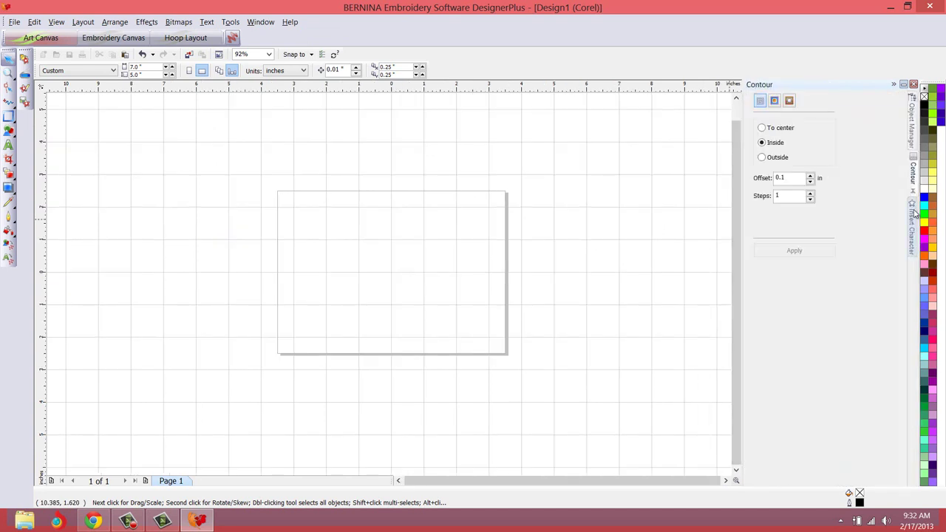
click(917, 223)
click(914, 172)
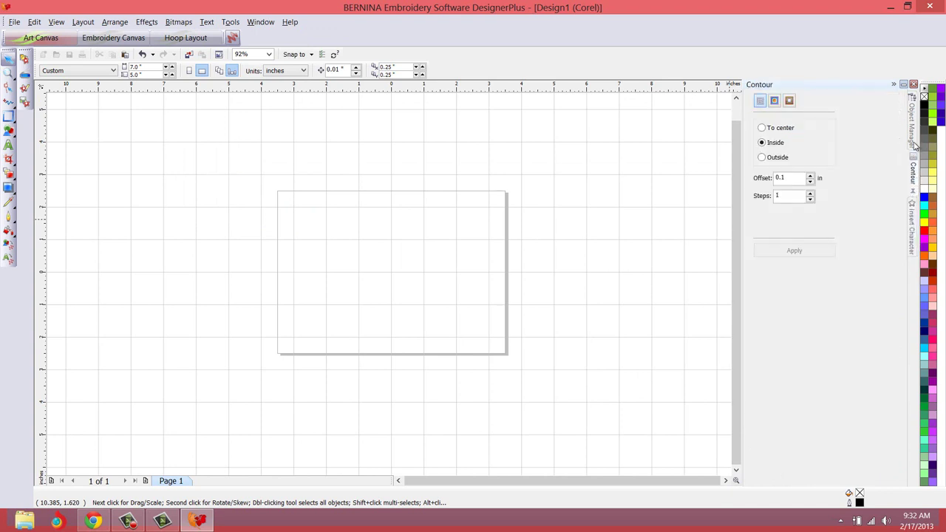
click(916, 124)
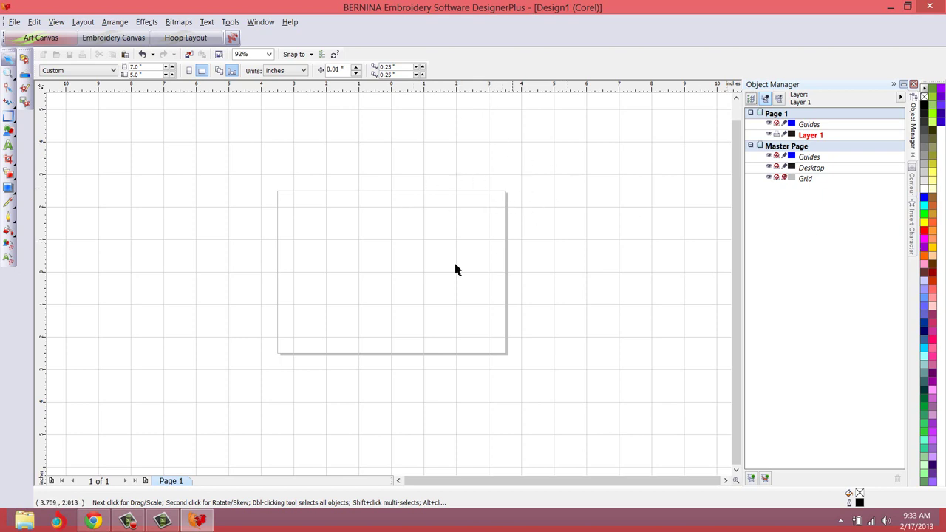
Step: Quit the program without saving Design1
click(933, 7)
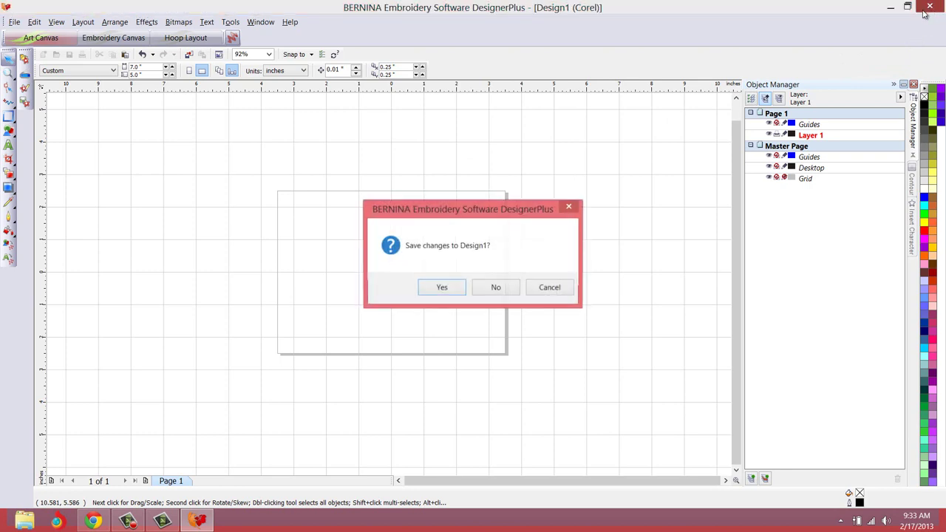
click(496, 289)
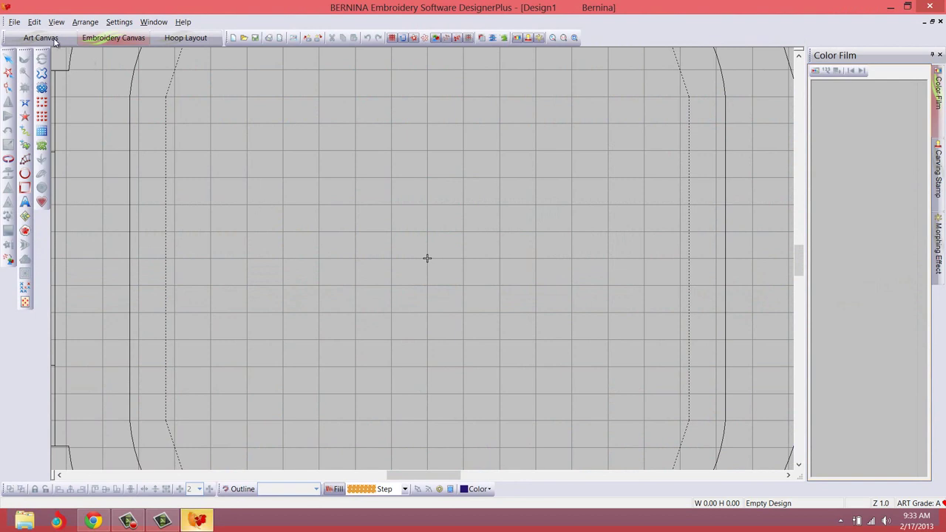
Step: Switch to the Art Canvas and close the Hints docker
click(54, 41)
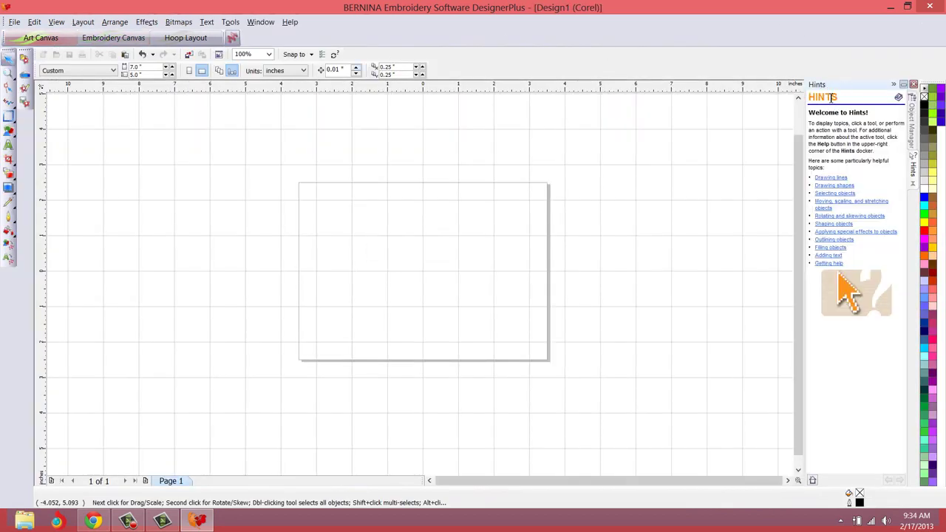
click(914, 188)
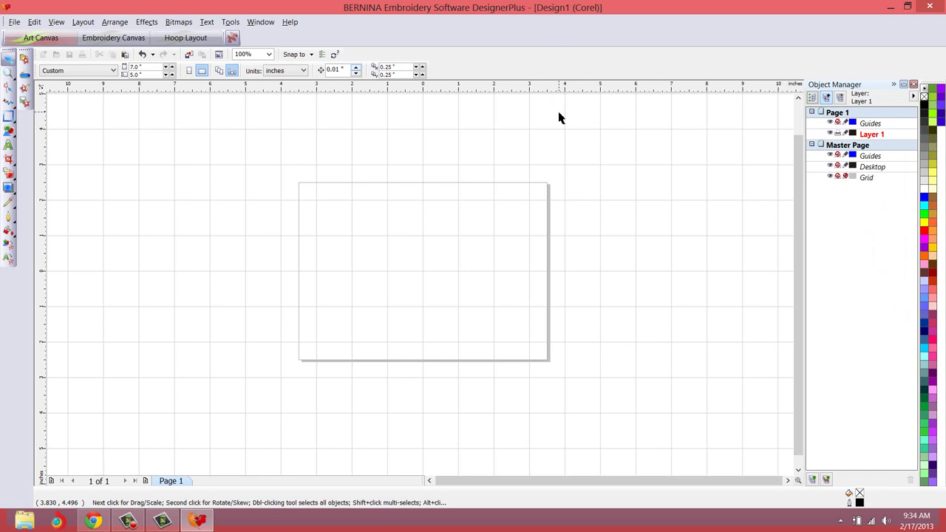
Step: Close BERNINA and launch CorelDRAW Essentials 4 from the Windows 8 Start screen
click(931, 8)
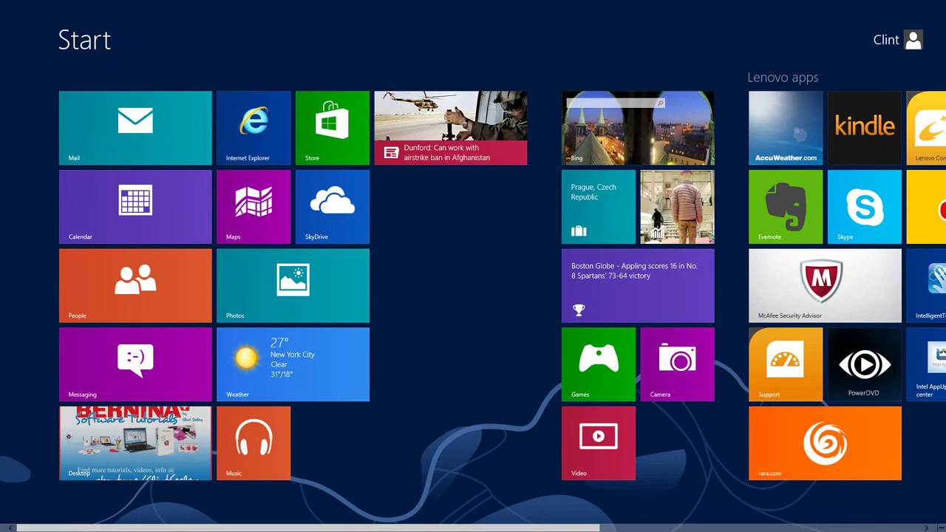
scroll(473, 296, right, 5)
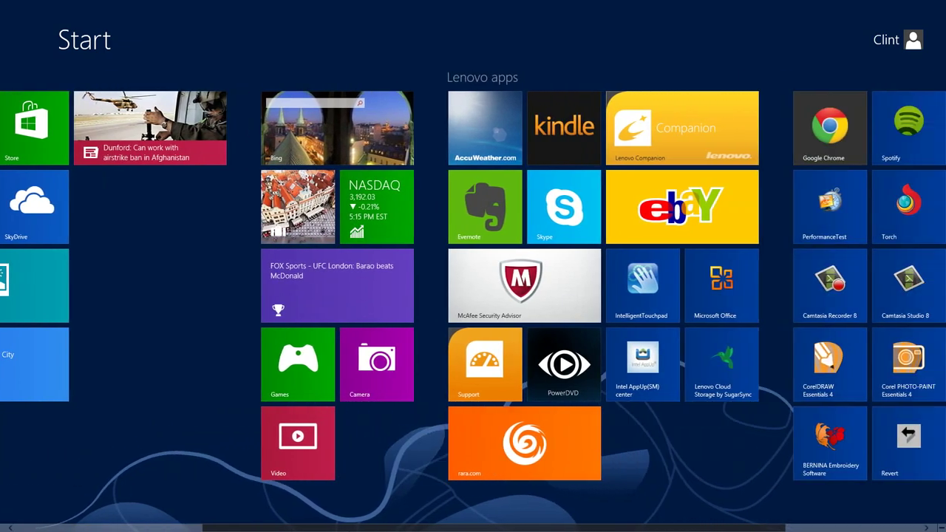
scroll(473, 296, right, 4)
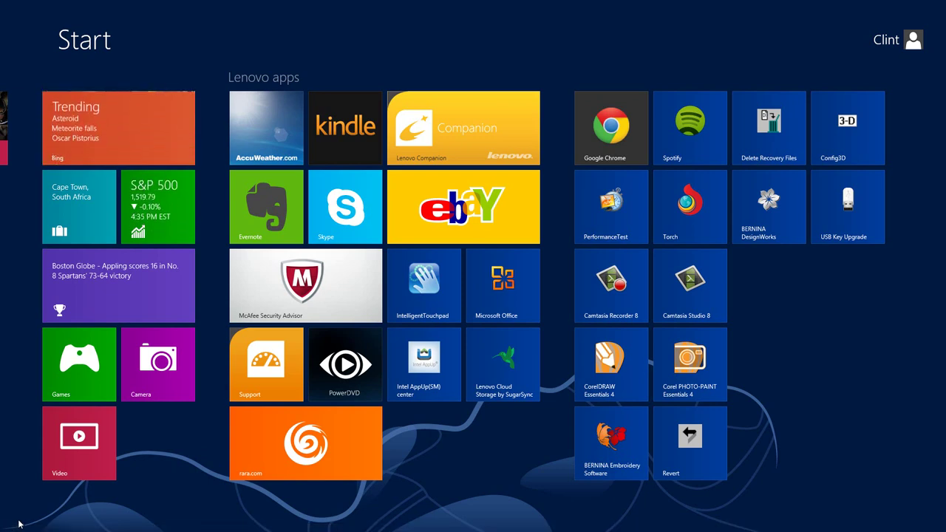
click(605, 361)
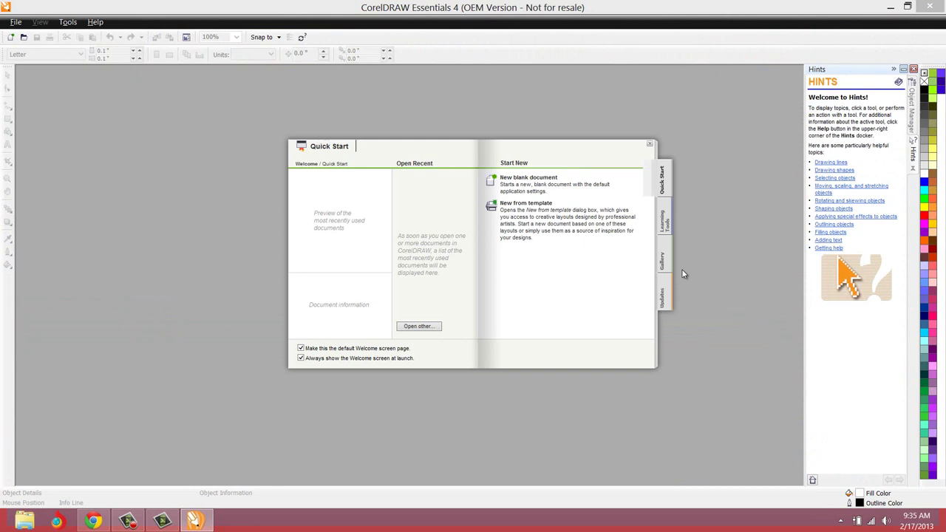
Step: Start a new blank document, close the Hints docker and widen the Object Manager
click(524, 184)
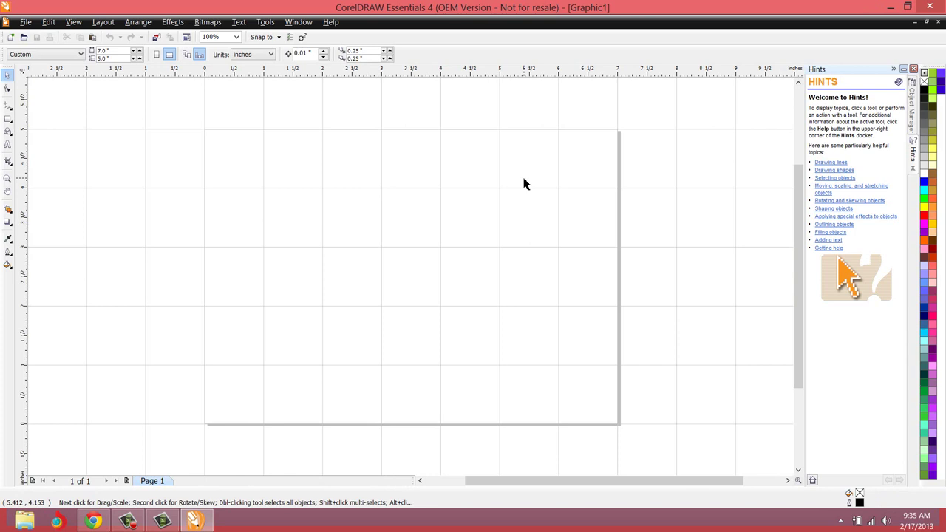
click(913, 169)
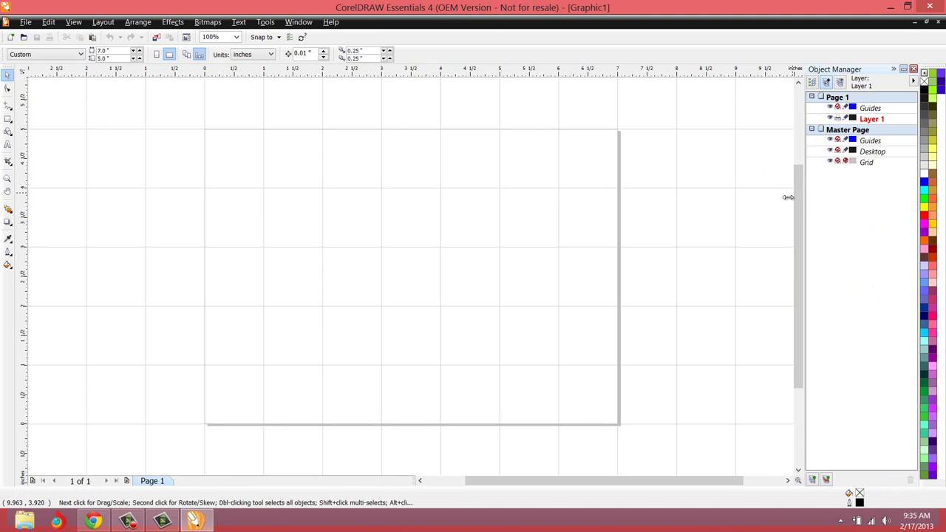
drag(785, 197, 767, 201)
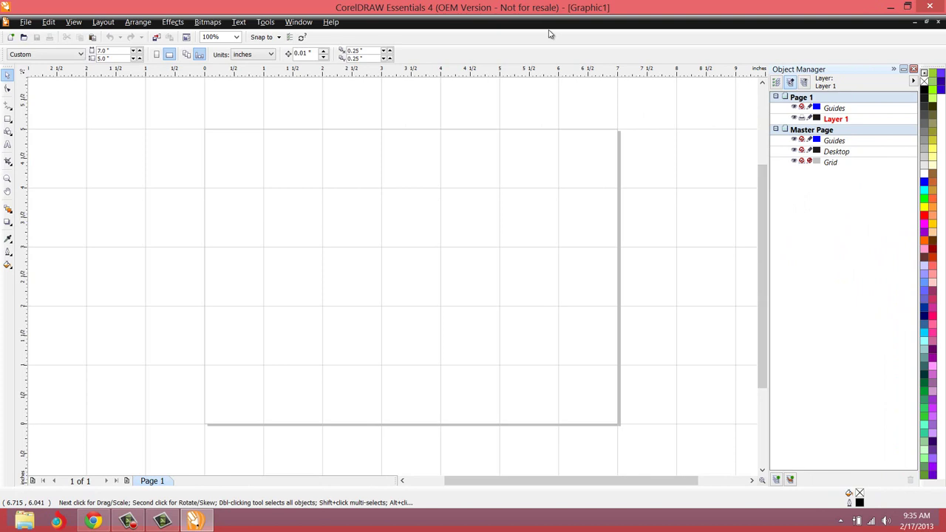
Step: Load the Contour and Insert Character dockers
click(297, 22)
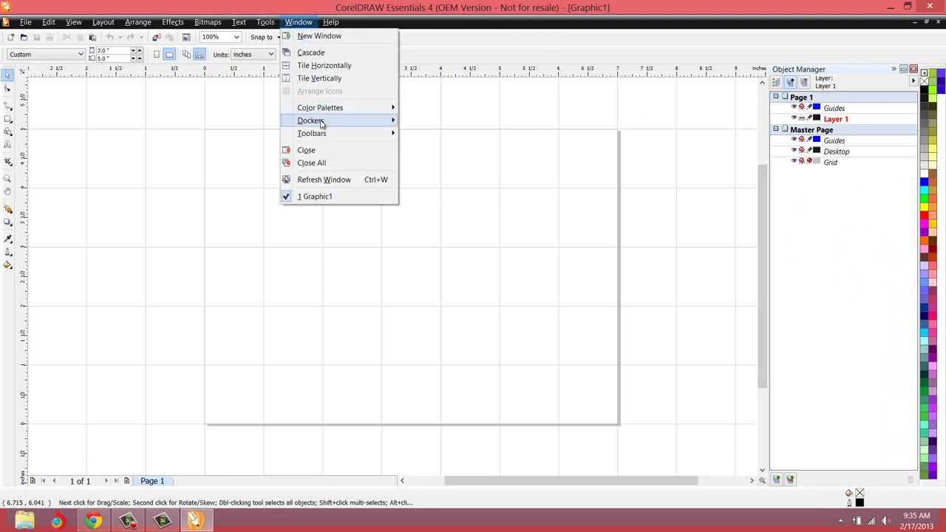
mouse_move(321, 124)
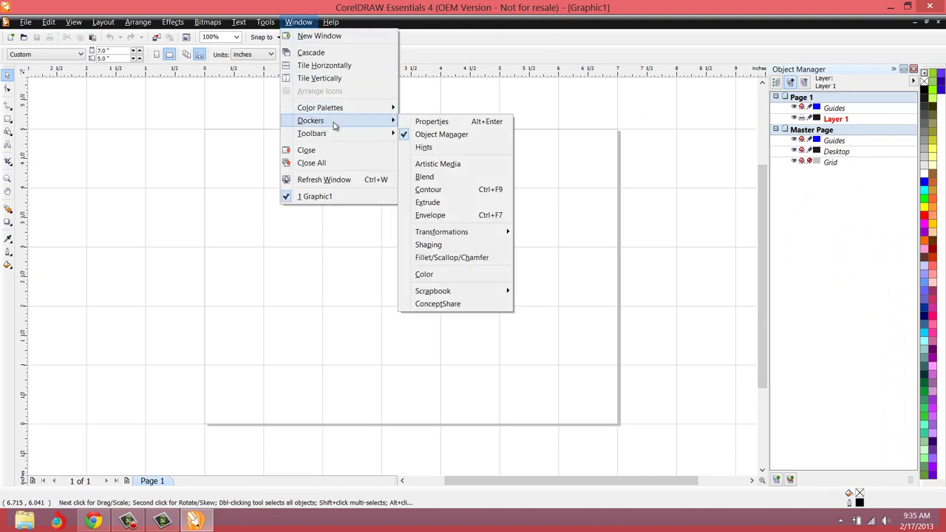
click(446, 191)
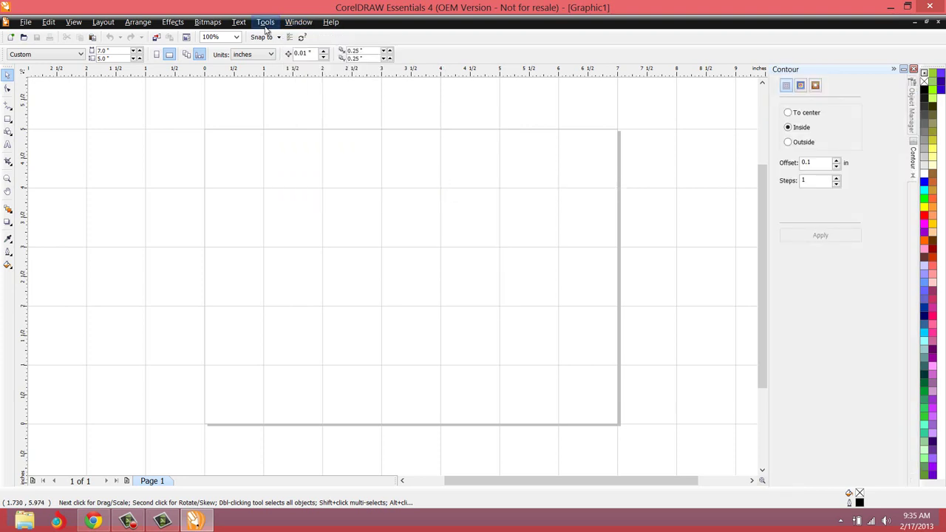
click(238, 22)
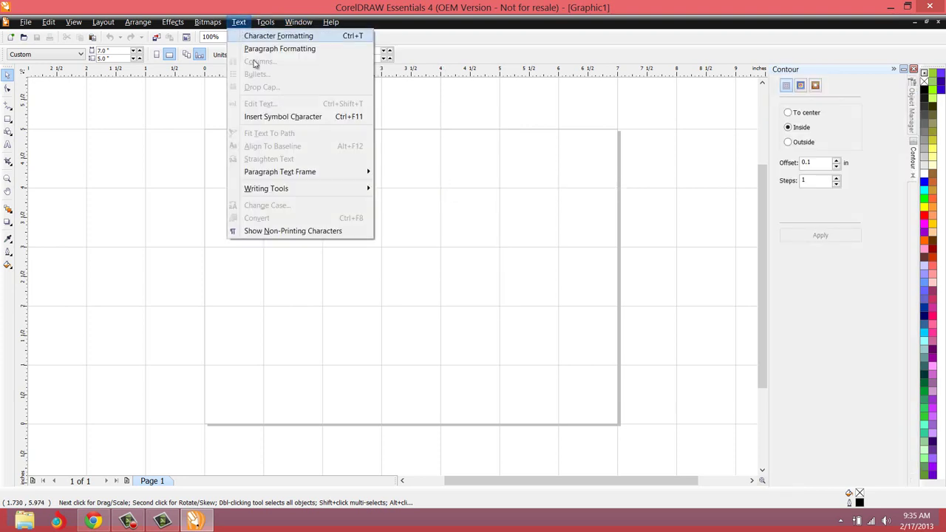
click(286, 119)
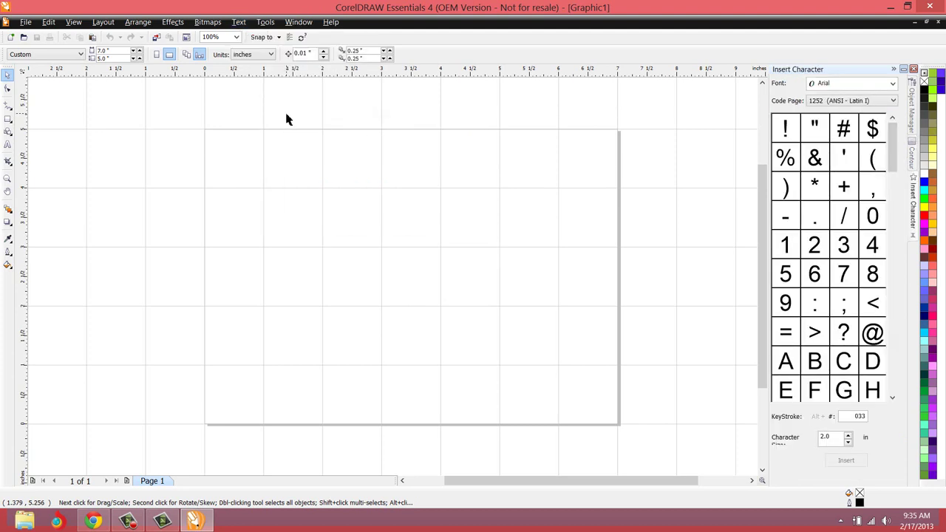
Step: Cycle through the Object Manager, Contour and Insert Character docker tabs
click(912, 111)
click(912, 166)
click(913, 211)
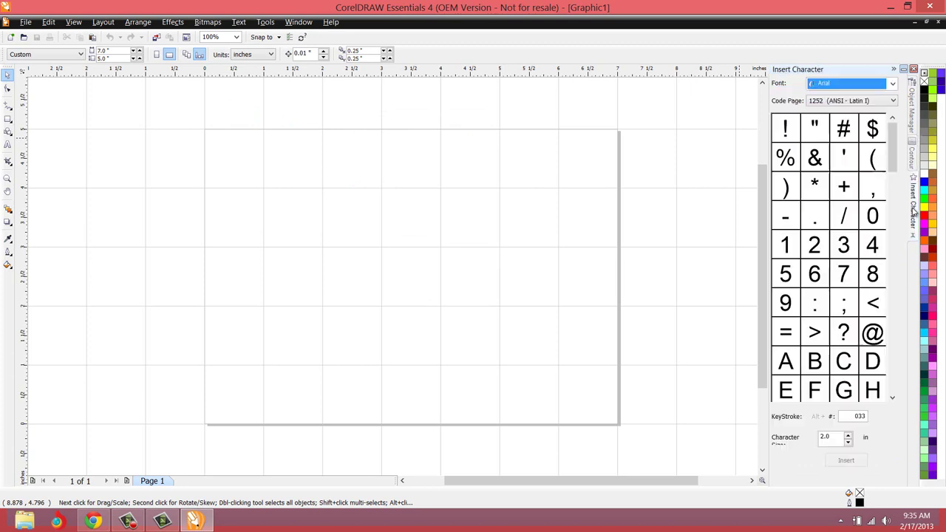
click(913, 156)
click(912, 111)
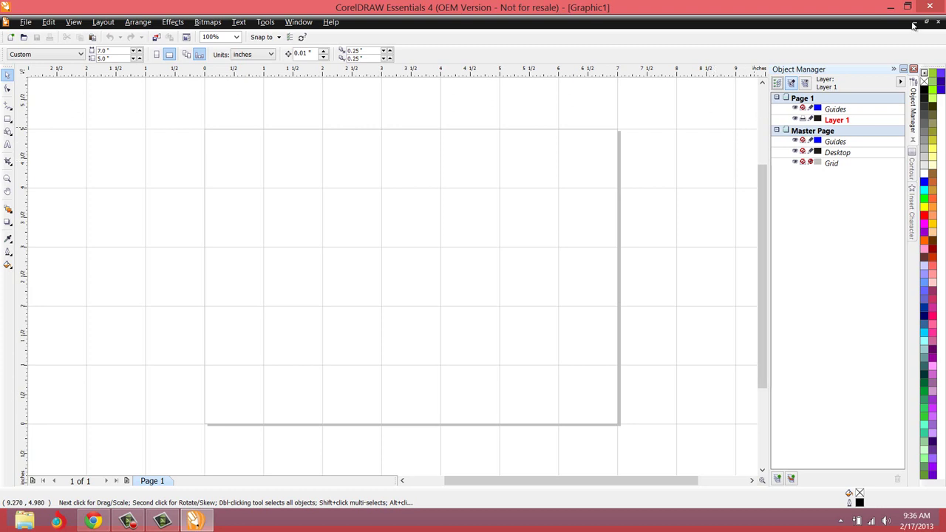
Step: Close CorelDRAW and relaunch BERNINA Embroidery Software from the desktop icon
click(929, 8)
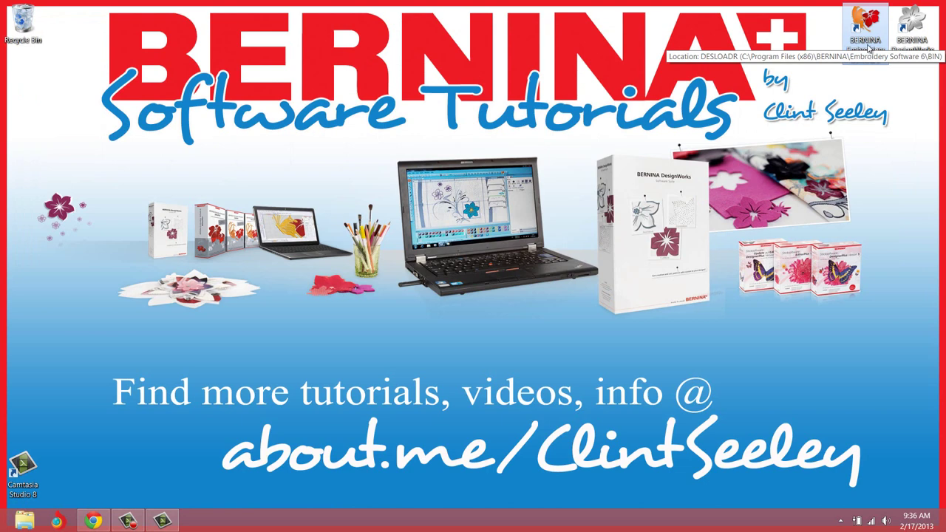
double_click(869, 47)
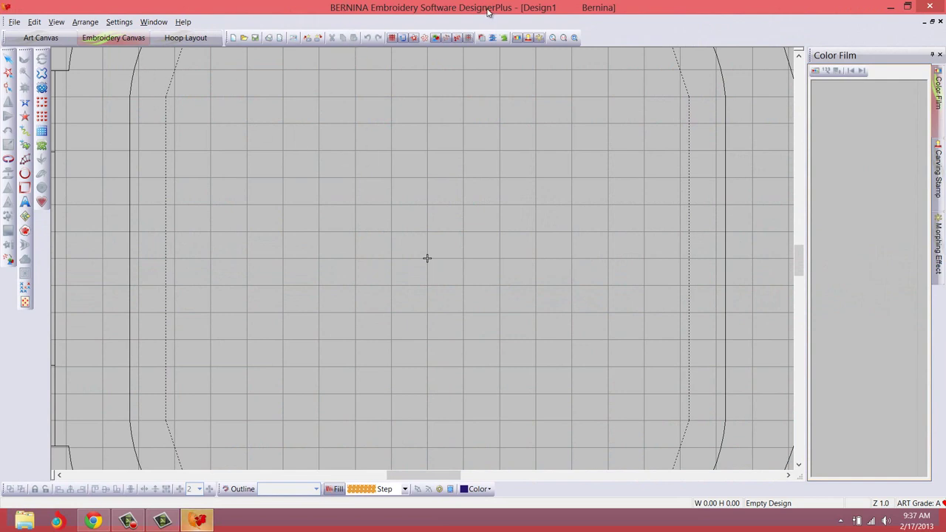
Step: On the Art Canvas, verify the Contour, Insert Character and Object Manager dockers persisted
click(59, 37)
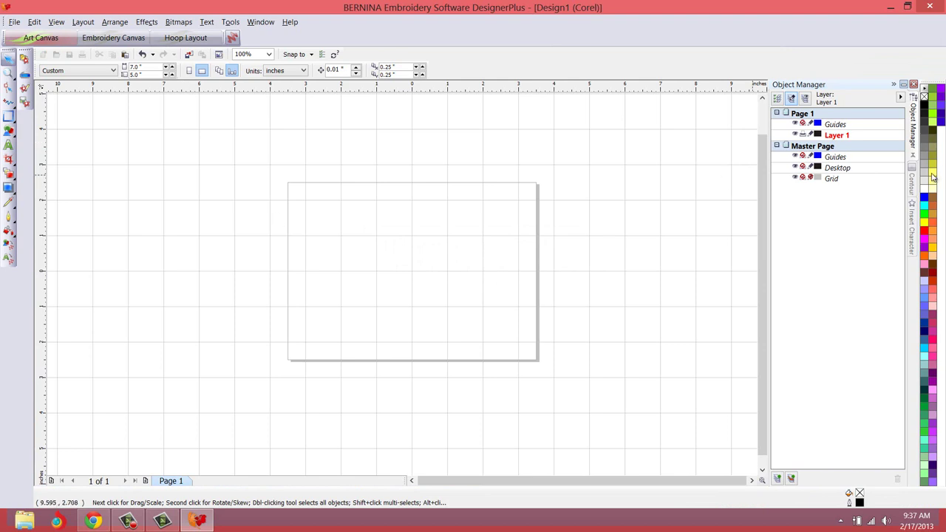
click(914, 188)
click(915, 225)
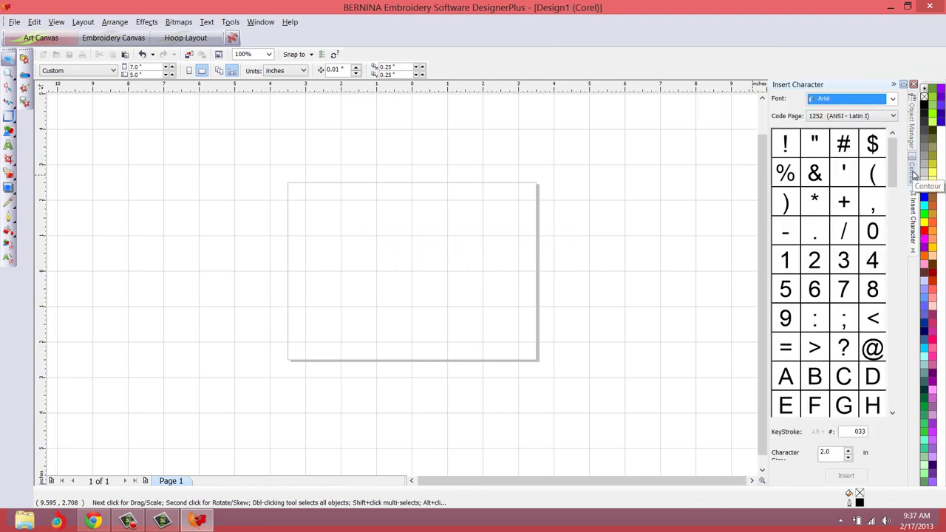
click(914, 175)
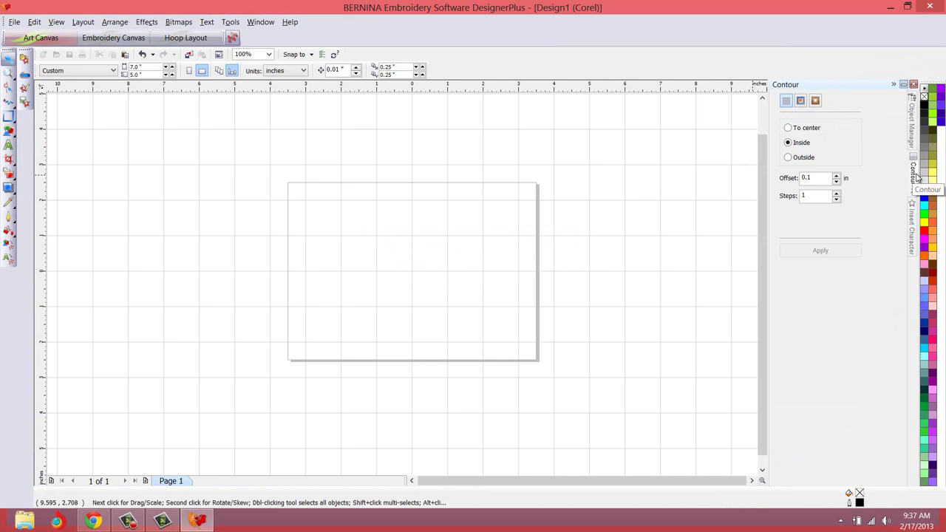
click(914, 138)
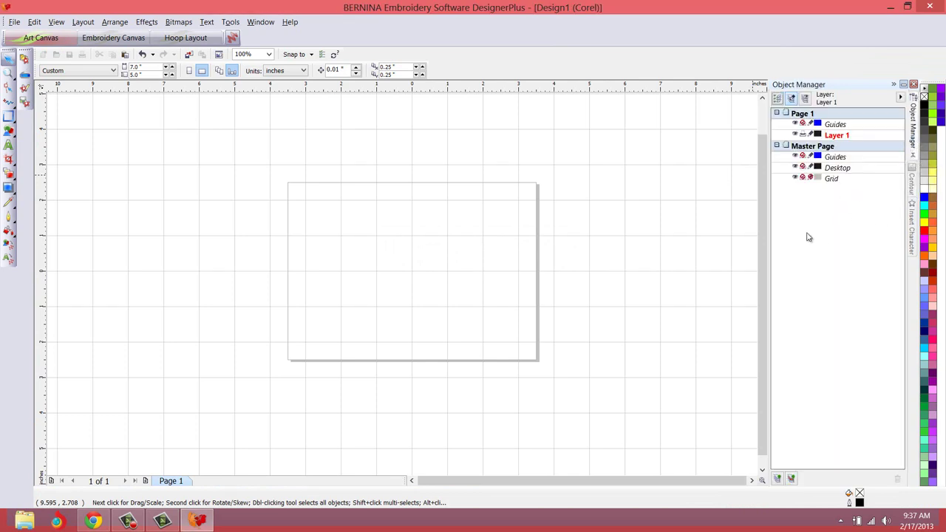